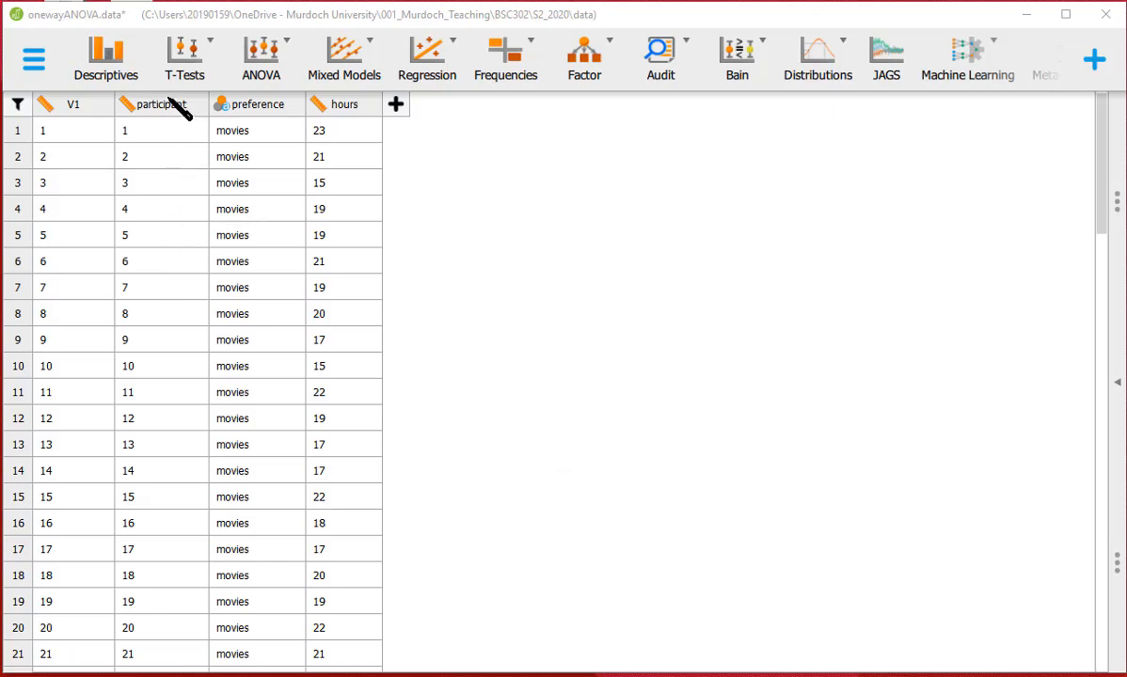
Step: Examine the participant, preference and hours values across all rows of the dataset
scroll(181, 254, "down", 14)
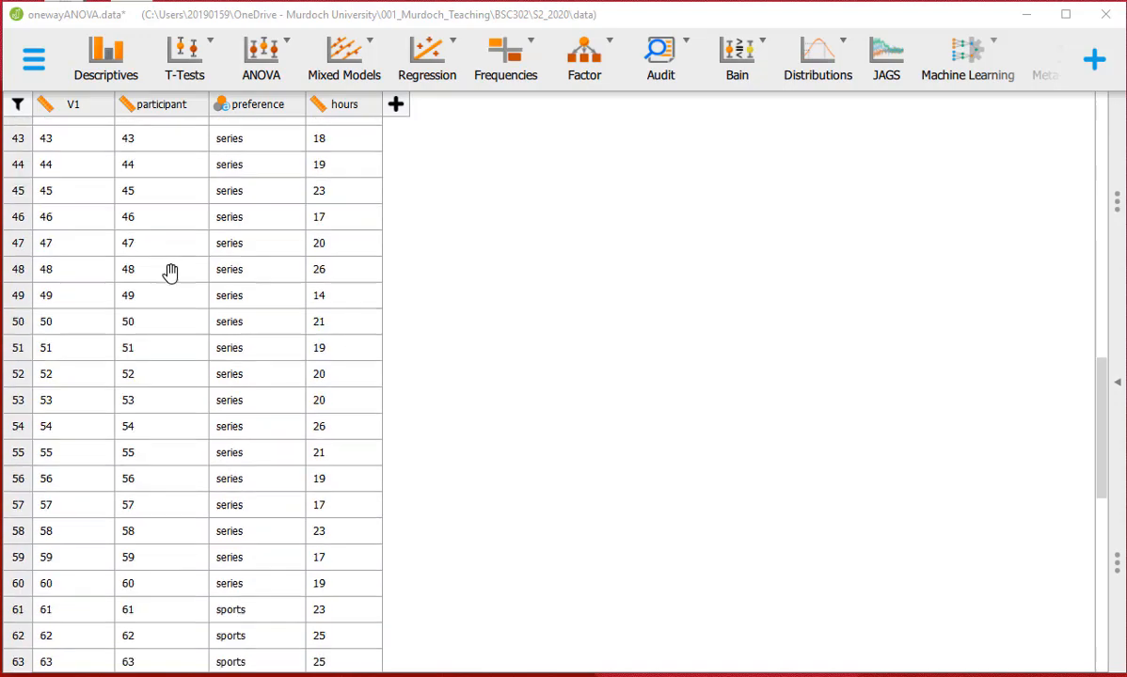
scroll(170, 273, "down", 9)
scroll(166, 281, "up", 7)
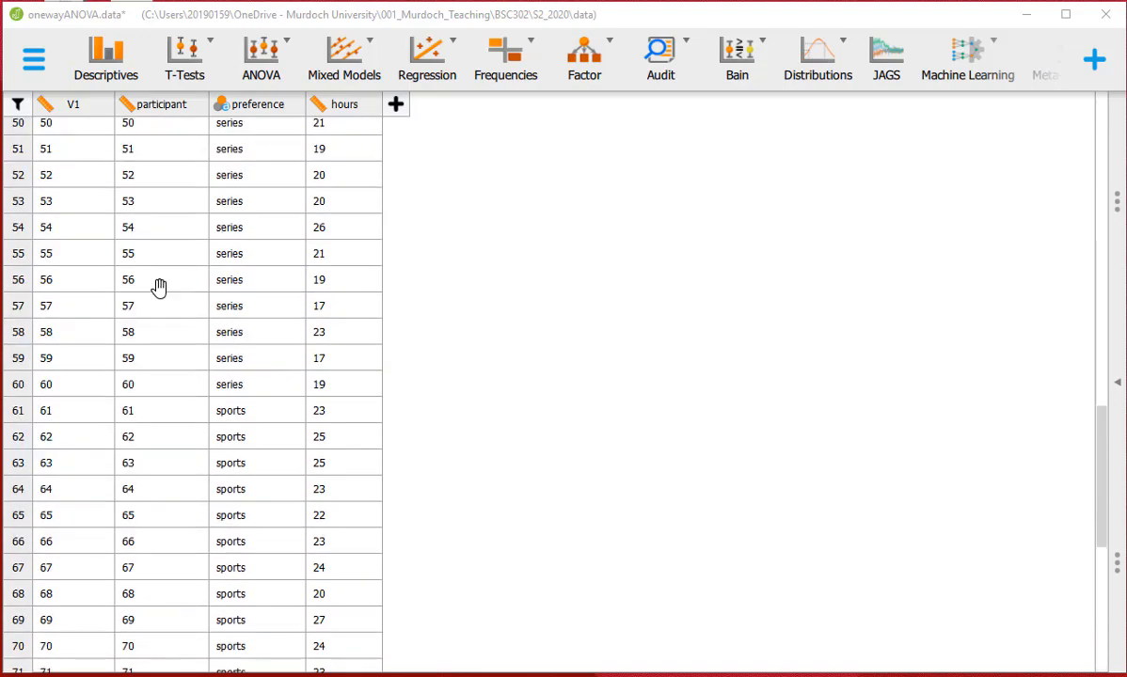
scroll(159, 286, "up", 16)
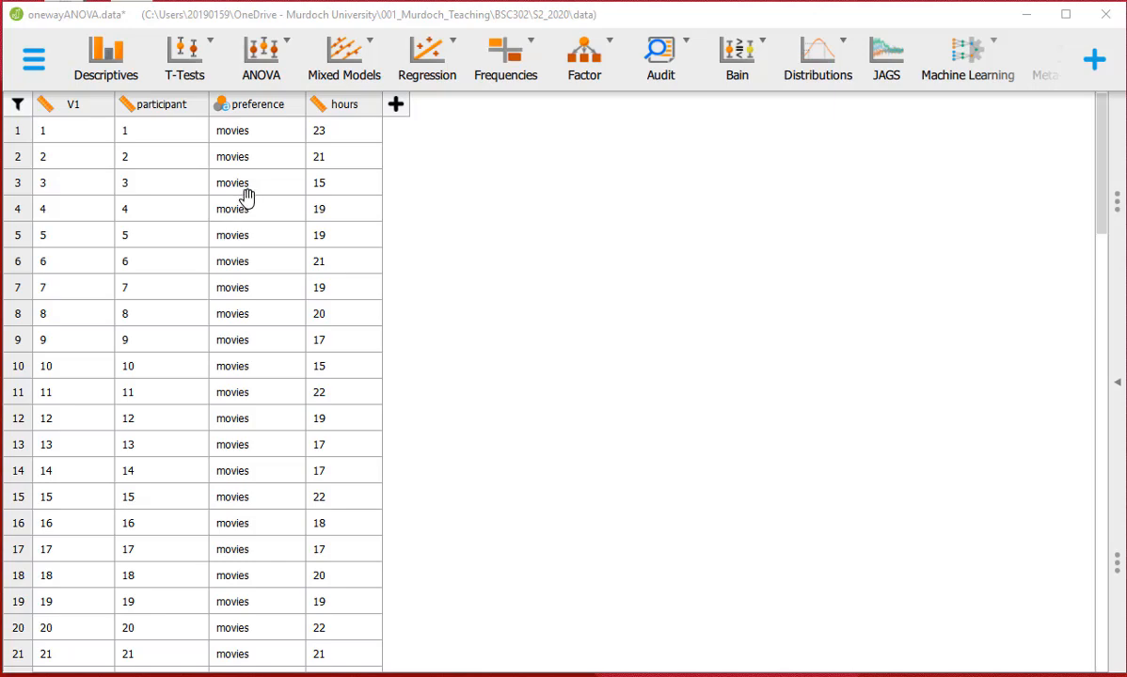
scroll(259, 238, "down", 7)
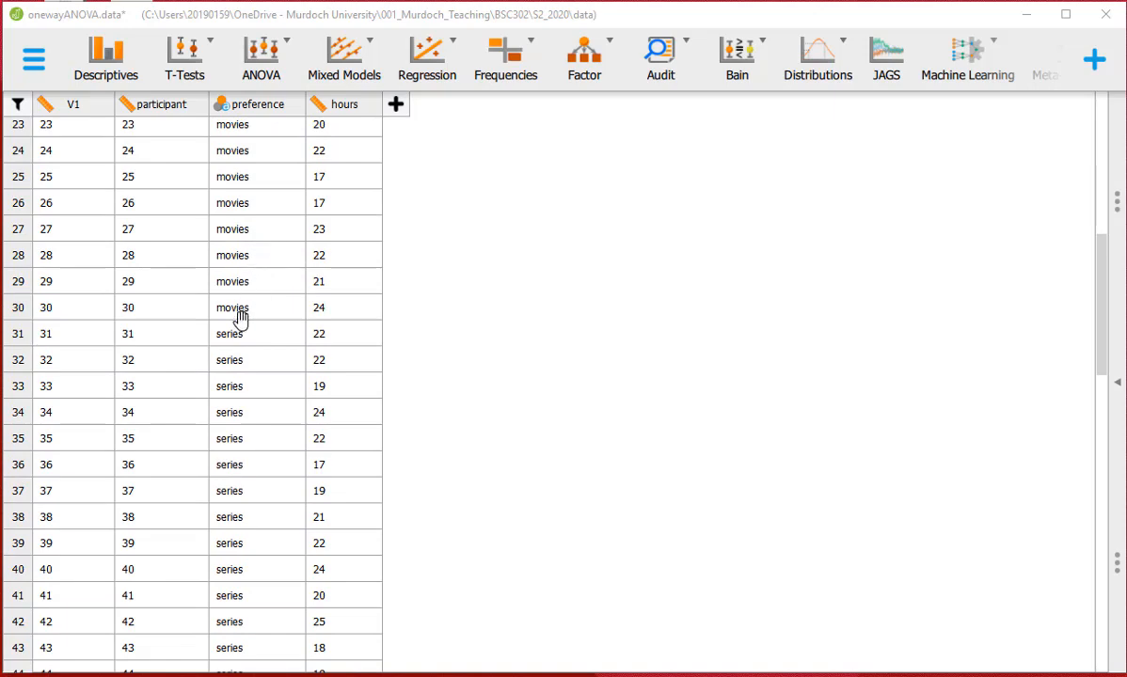
scroll(245, 349, "down", 13)
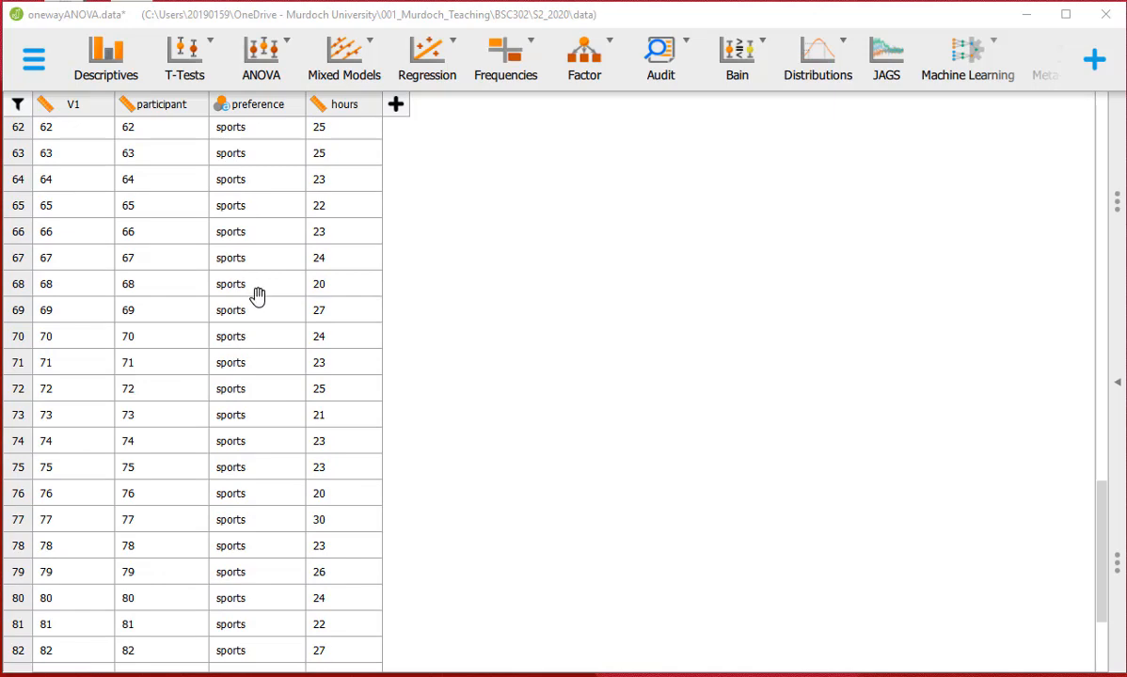
scroll(256, 293, "up", 10)
scroll(257, 298, "up", 10)
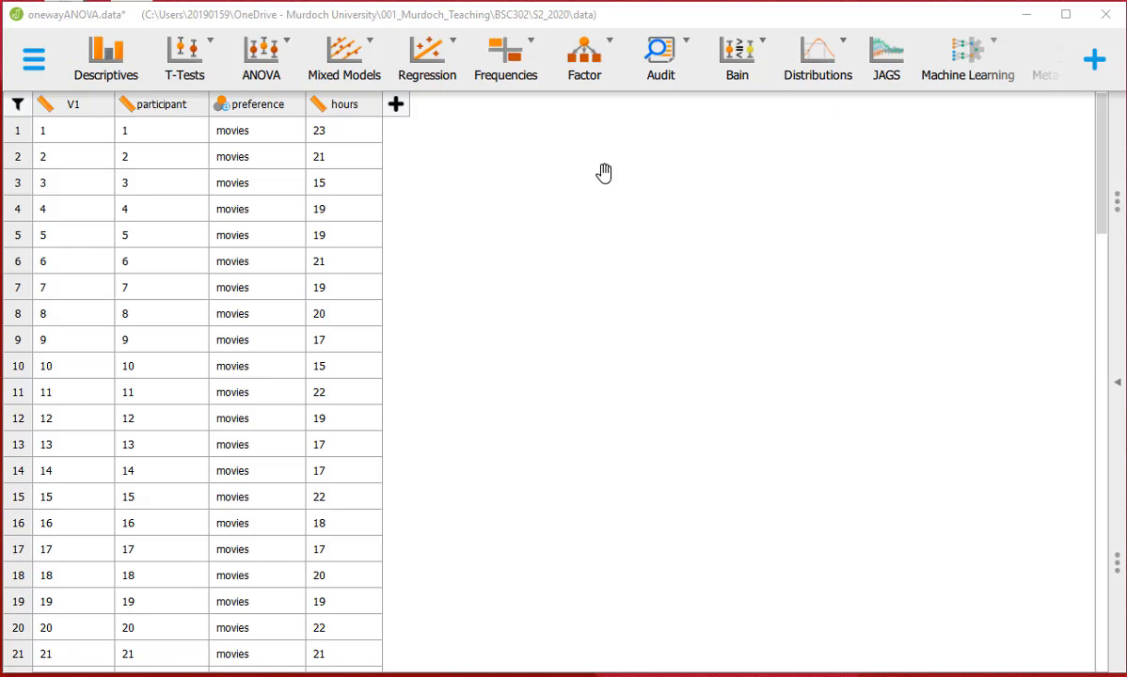
scroll(344, 231, "down", 3)
scroll(344, 230, "down", 18)
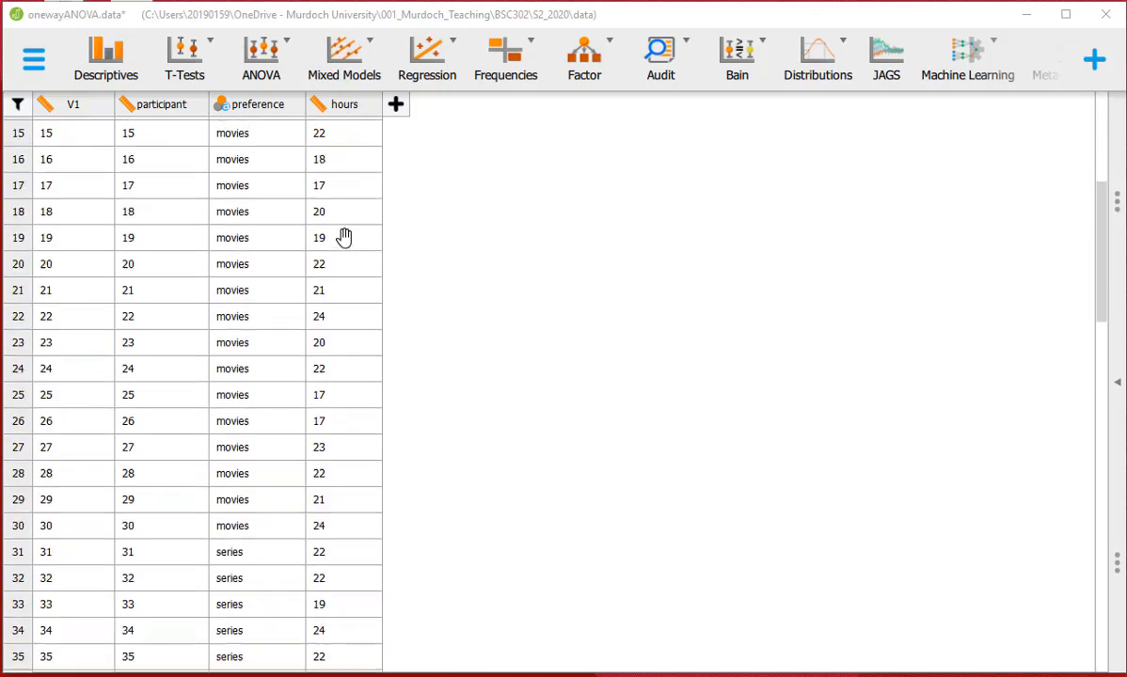
scroll(344, 240, "down", 2)
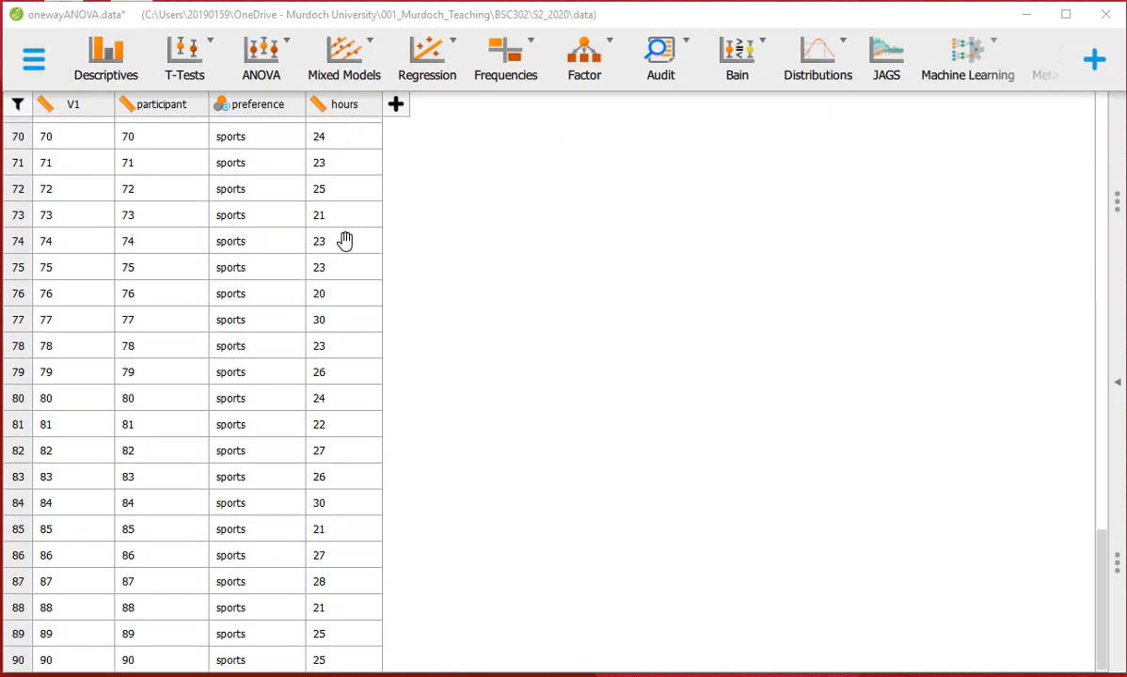
scroll(487, 408, "up", 5)
scroll(487, 407, "up", 14)
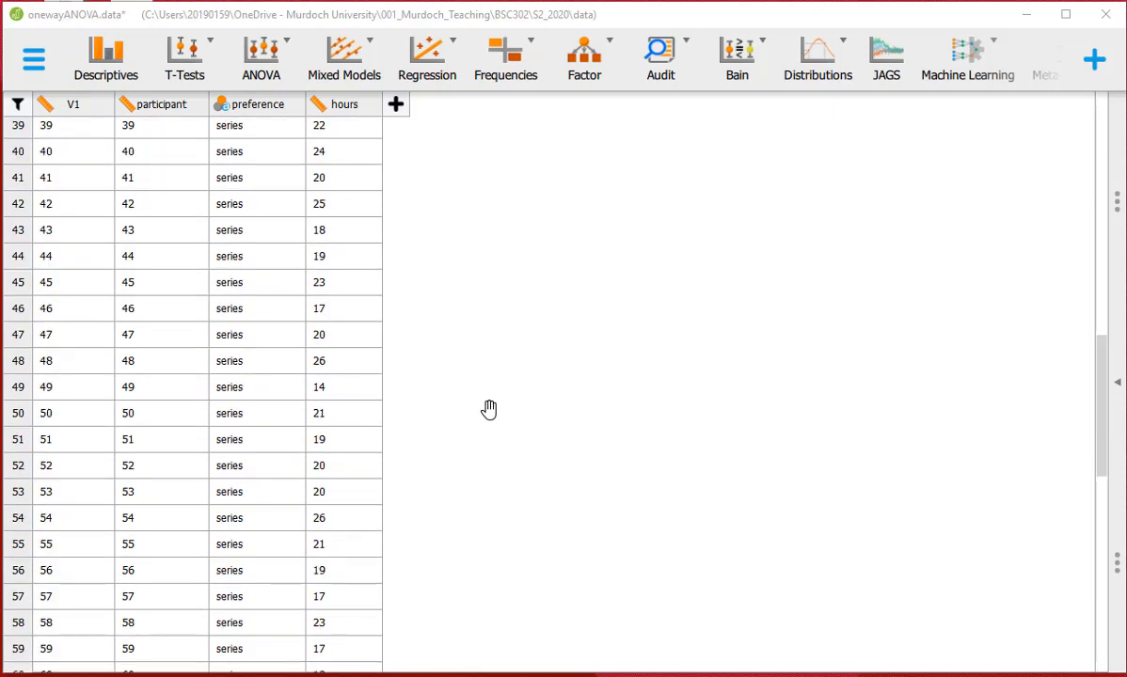
Step: Create a new Descriptive Statistics analysis of hours, split by preference
left_click(132, 46)
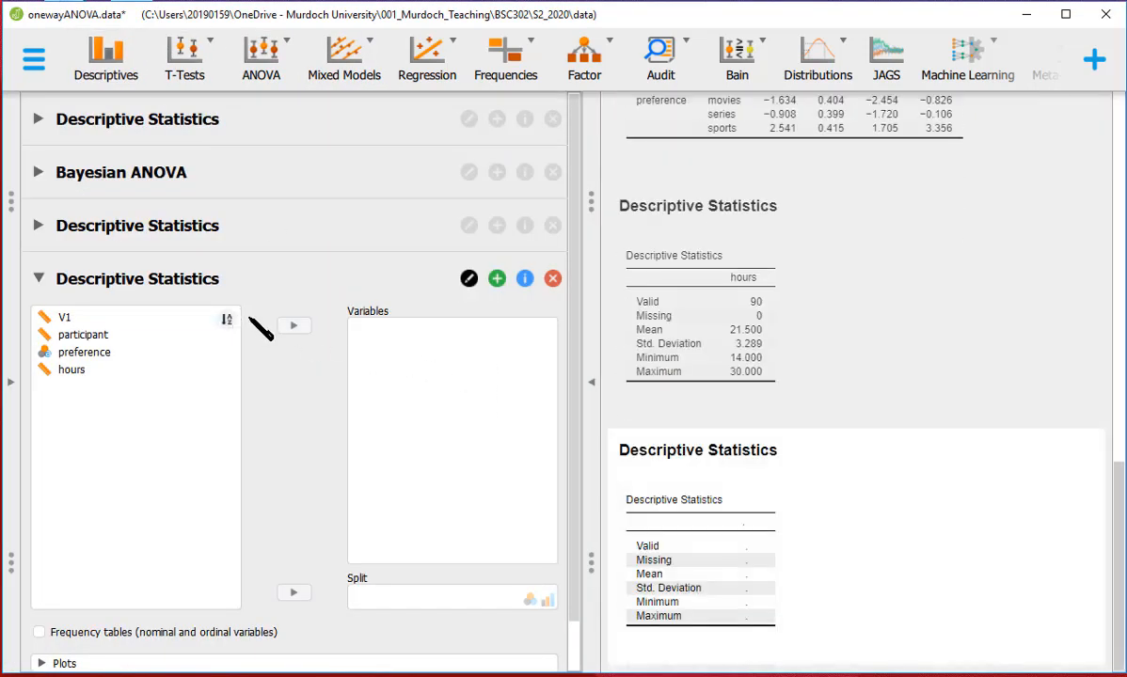
left_click(108, 369)
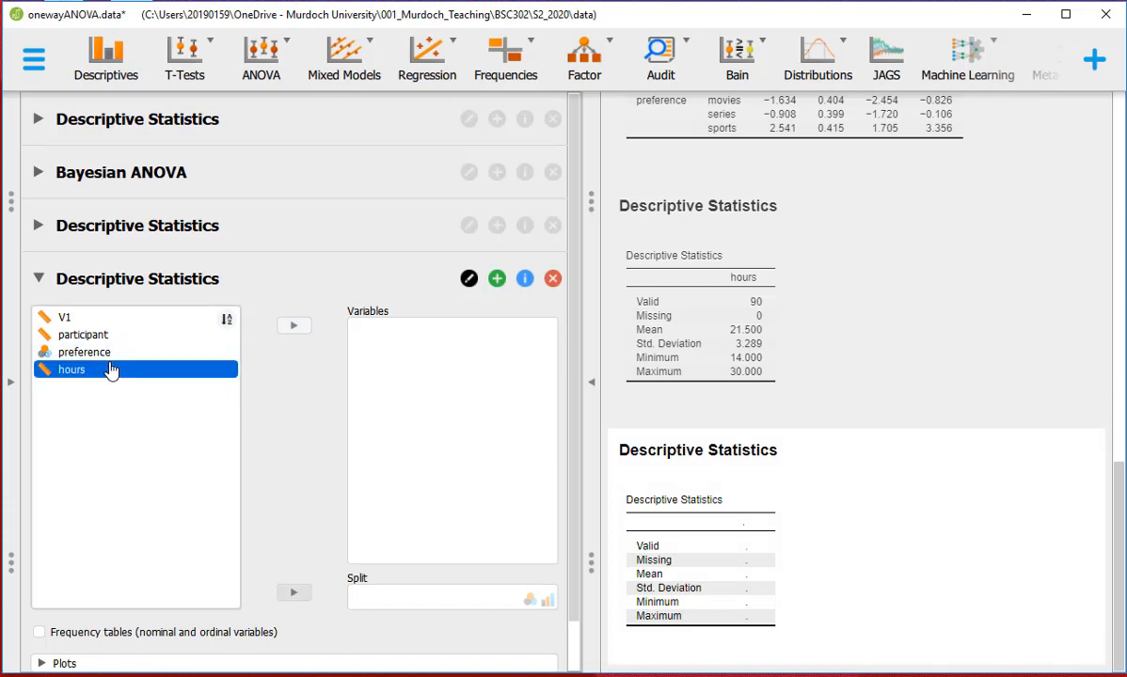
left_click(294, 324)
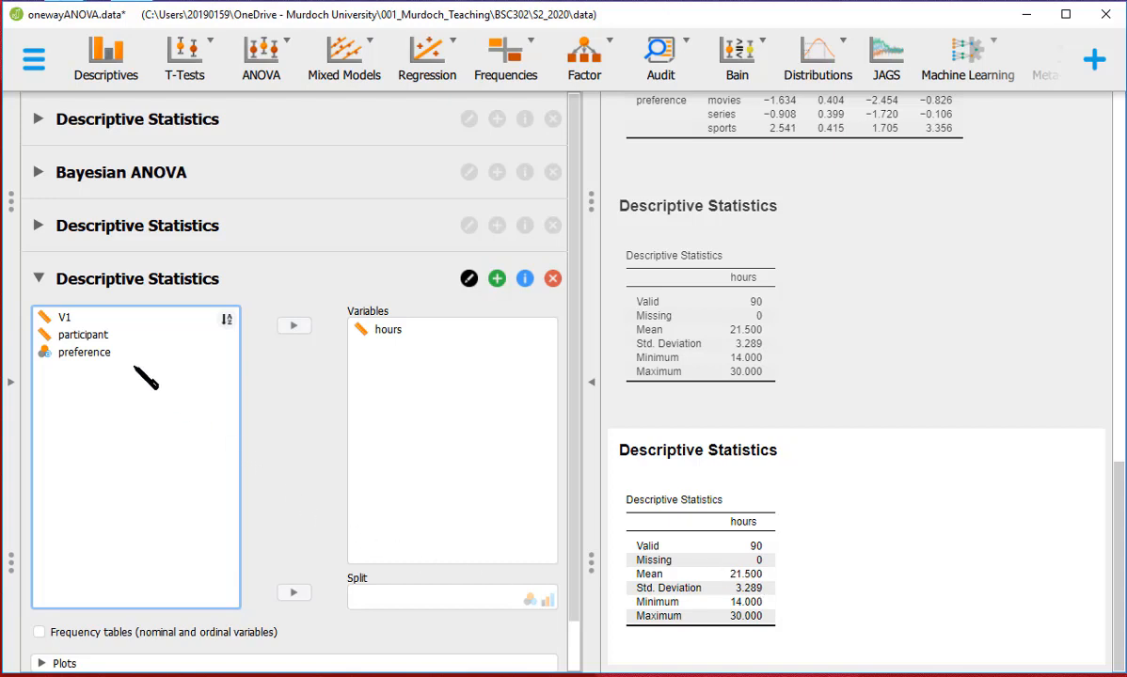
left_click(101, 356)
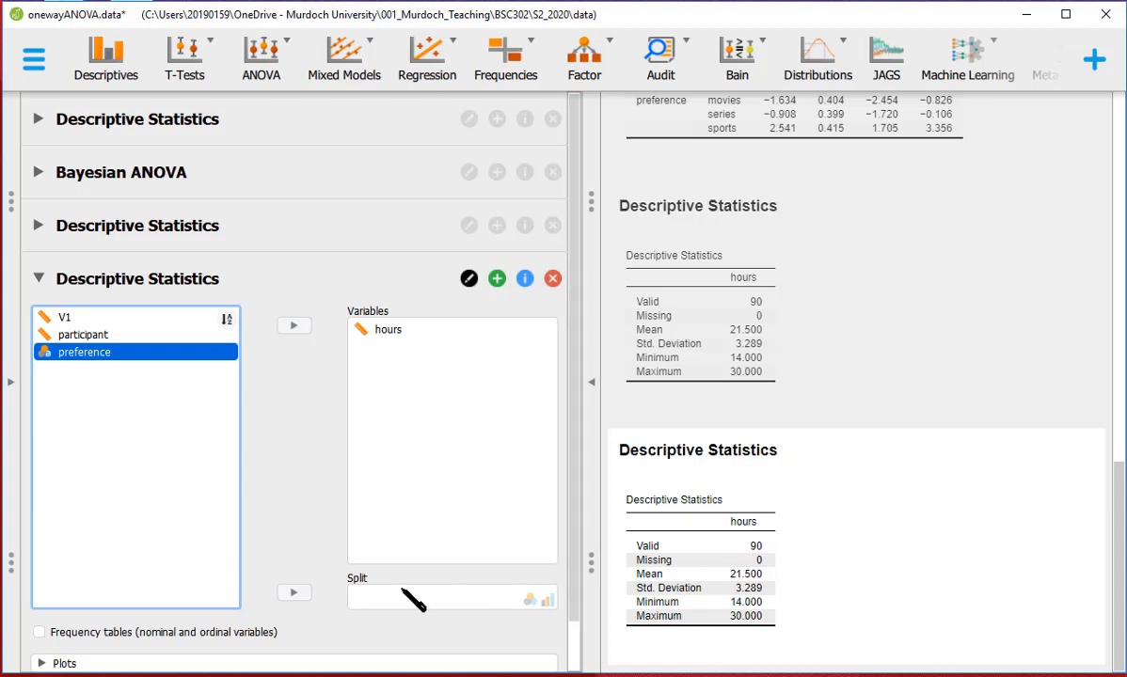
left_click(294, 593)
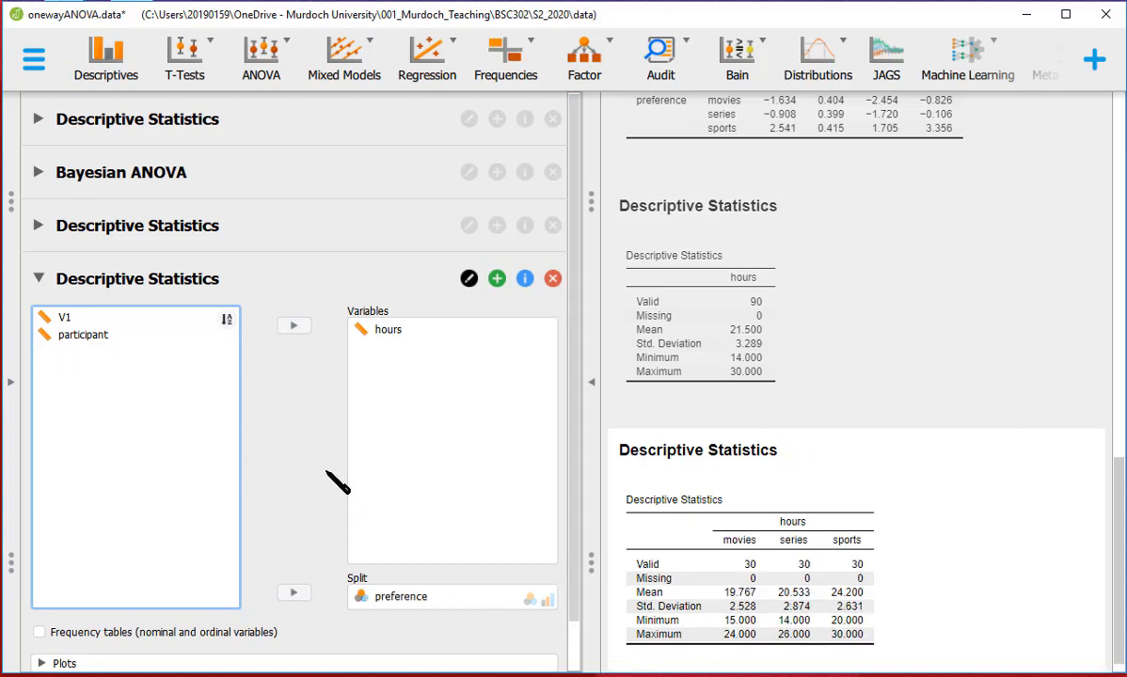
scroll(327, 472, "down", 1)
scroll(326, 471, "up", 1)
scroll(799, 548, "down", 1)
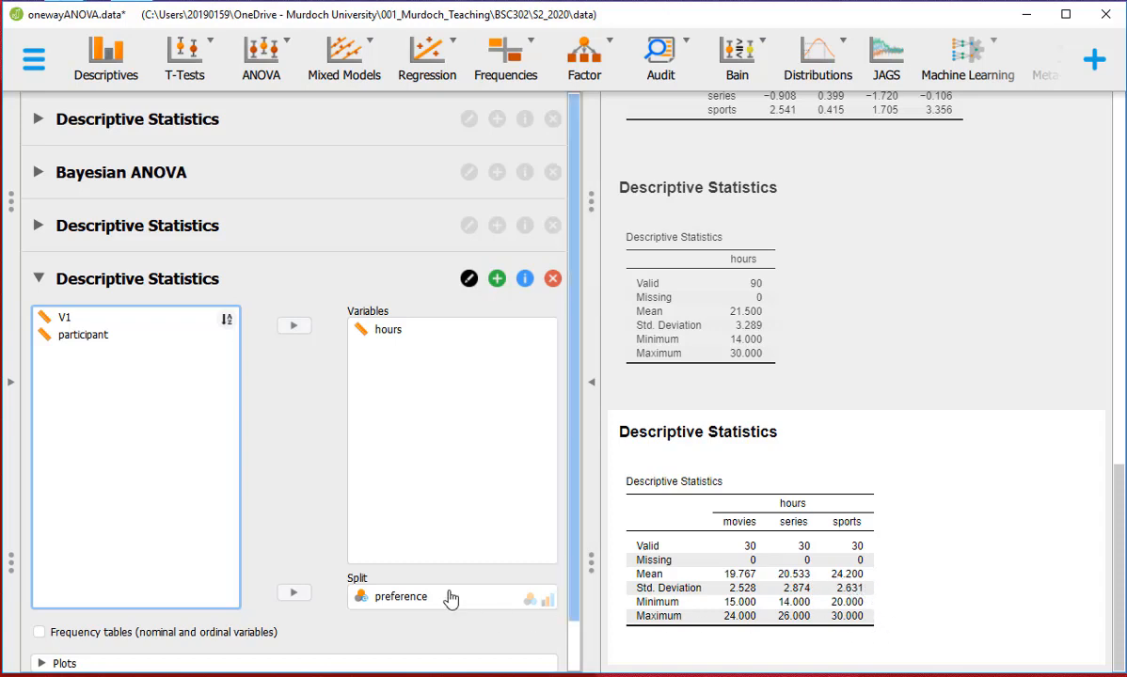
Step: Add boxplots of hours by preference to the descriptives, showing the boxplot and jitter elements
scroll(272, 534, "down", 1)
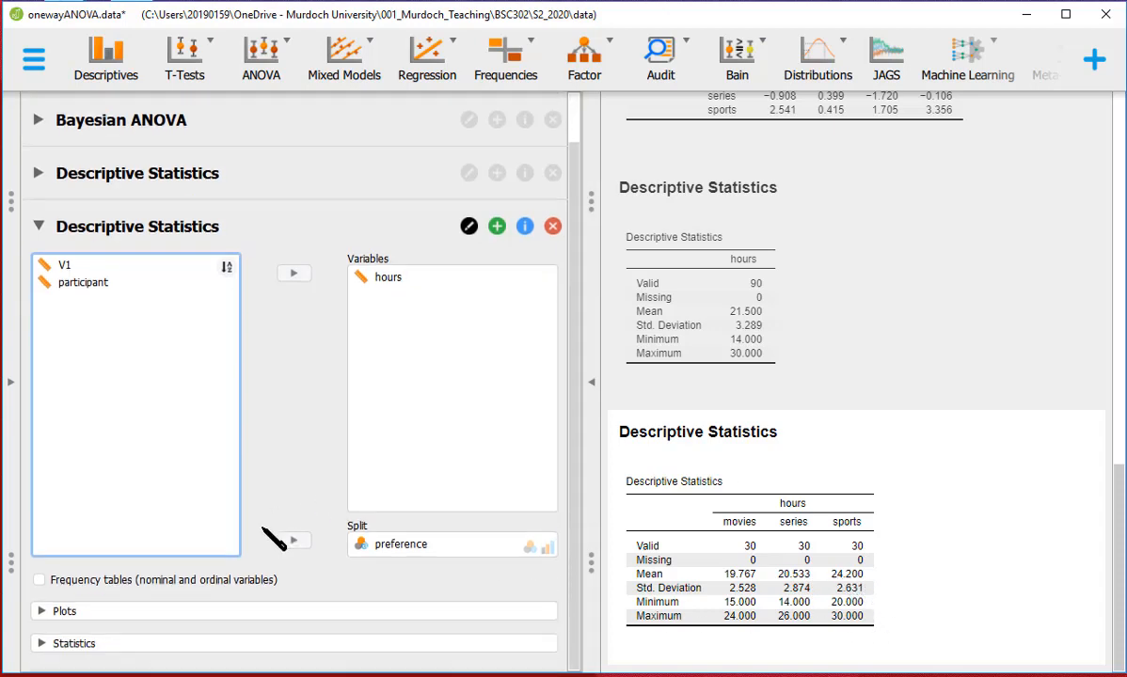
left_click(217, 613)
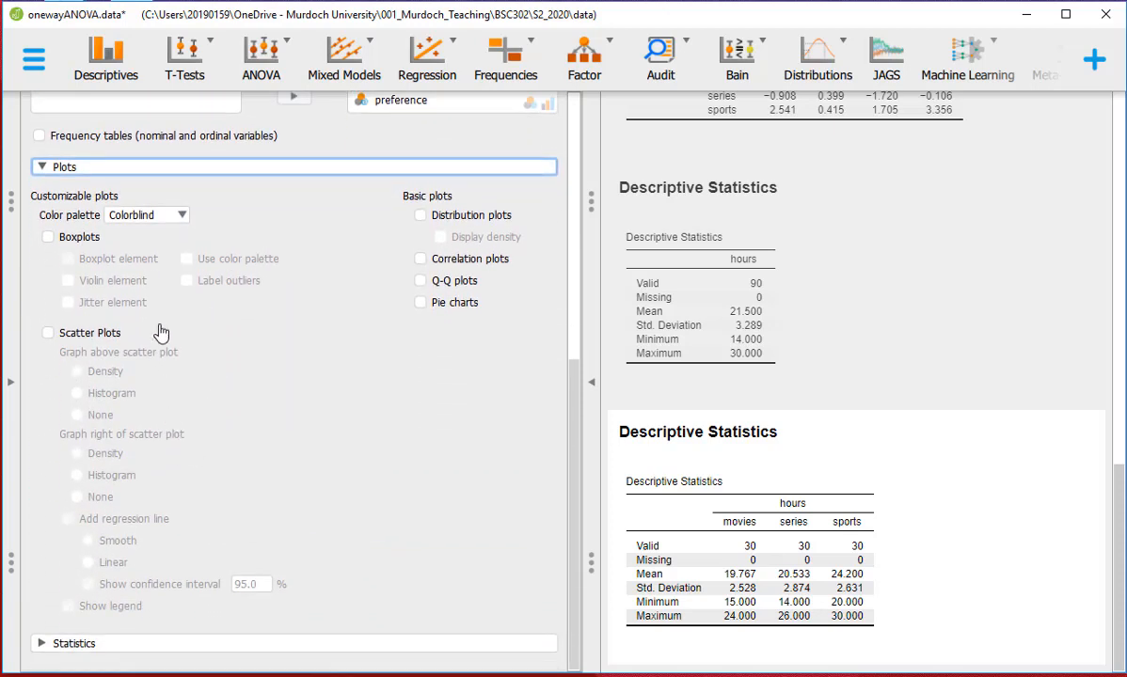
left_click(79, 235)
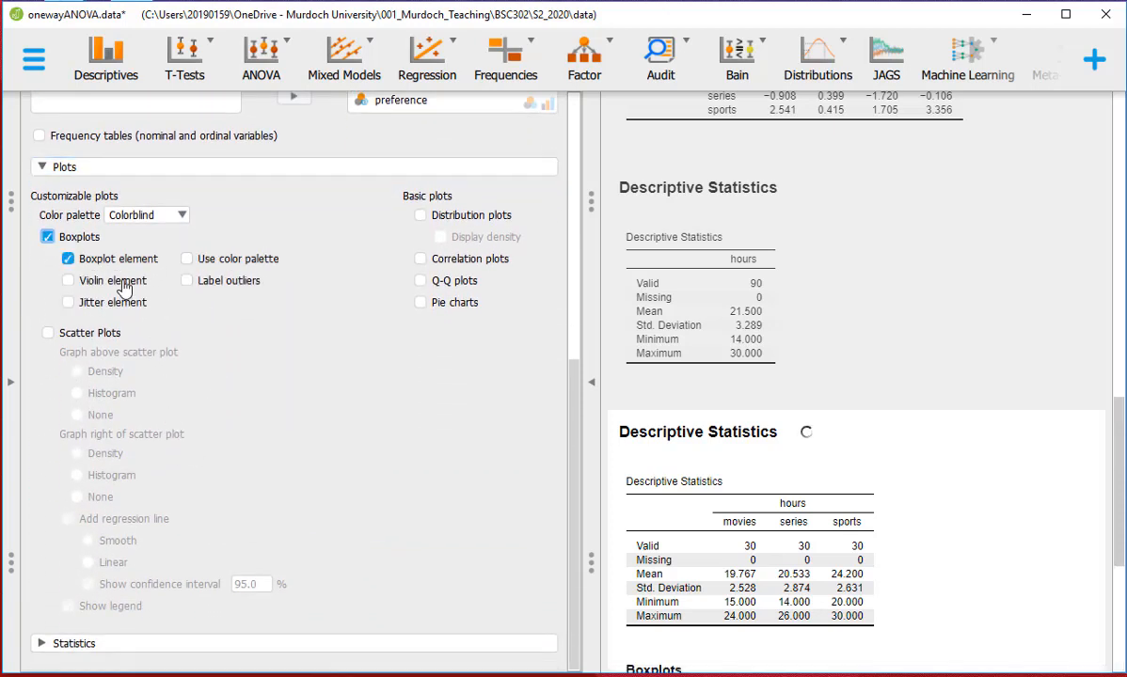
left_click(68, 302)
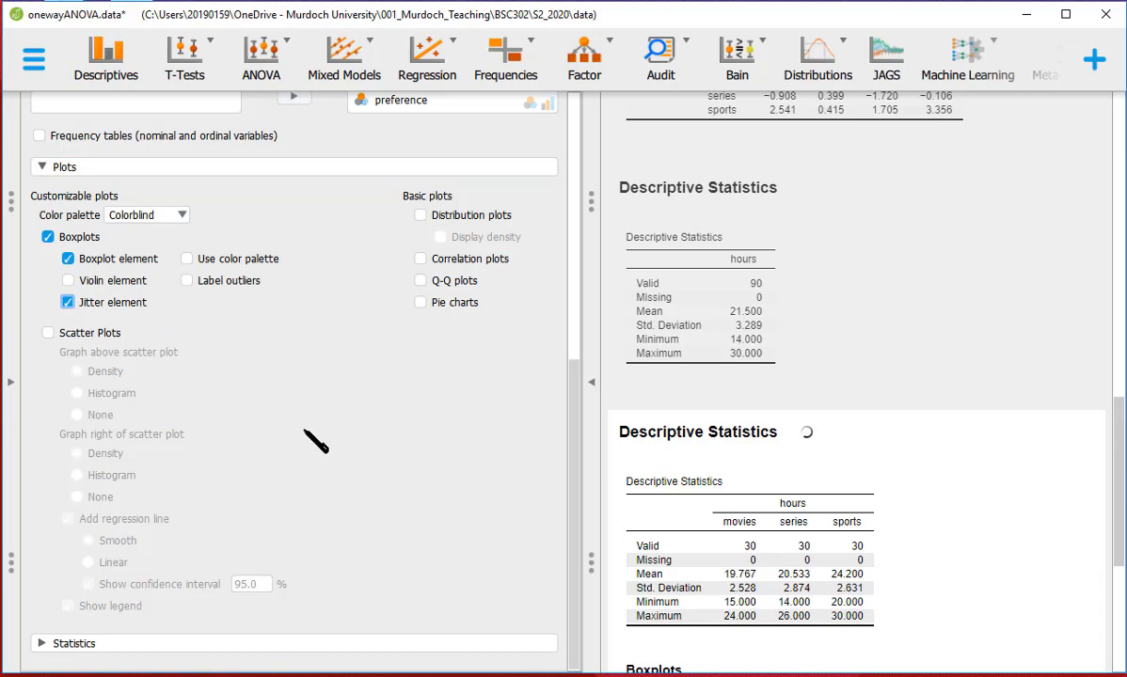
scroll(1044, 480, "down", 2)
scroll(1044, 485, "down", 2)
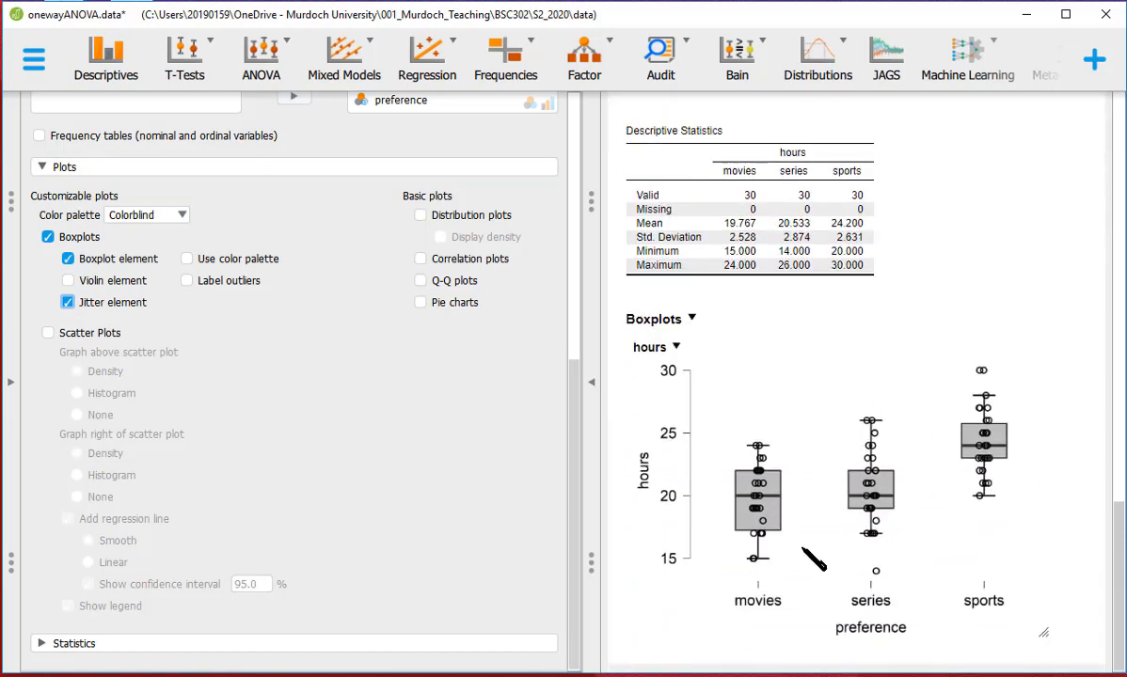
Step: Replace the boxplot element with the violin element and colour the plots using the colour palette
left_click(67, 260)
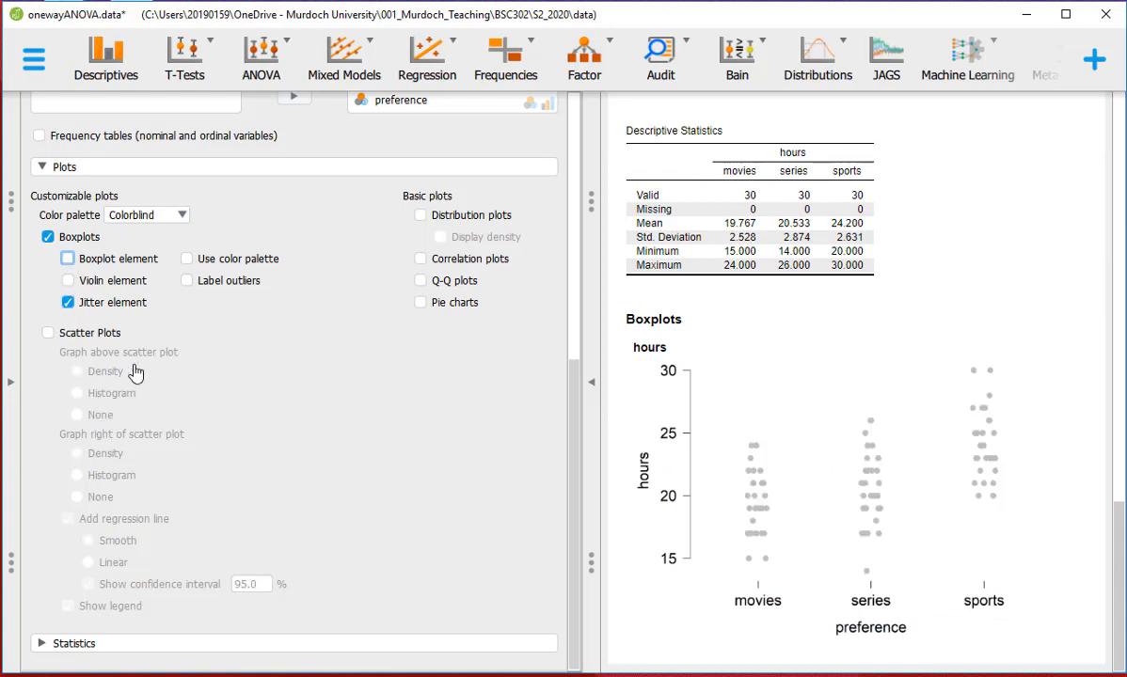
left_click(67, 280)
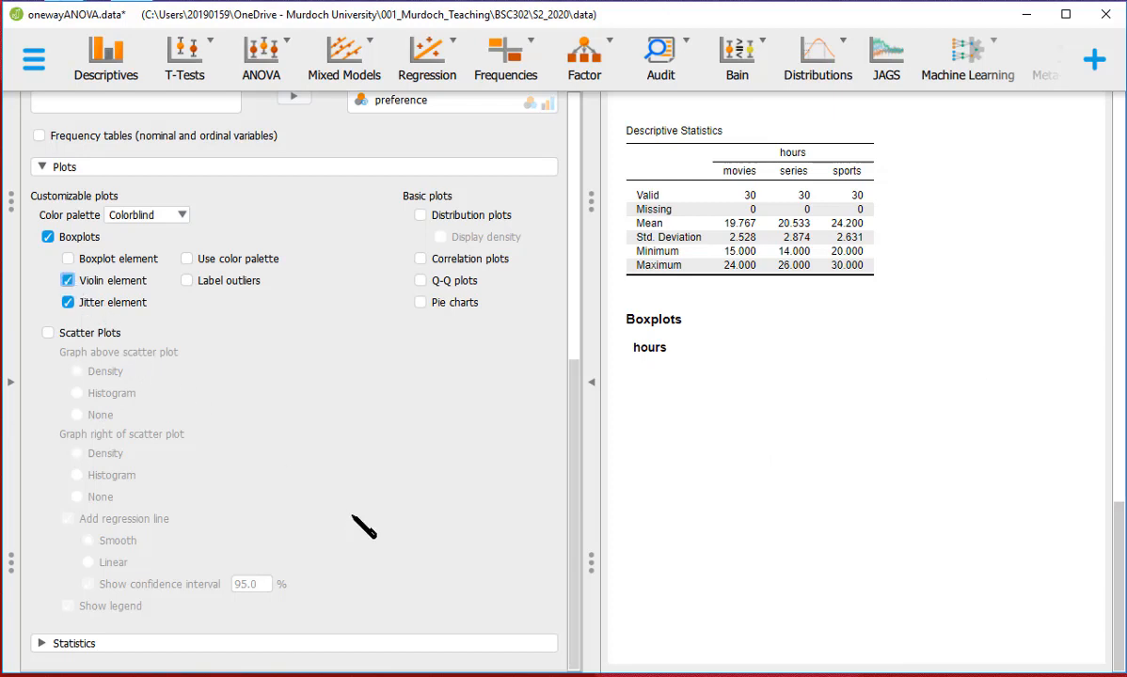
left_click(212, 258)
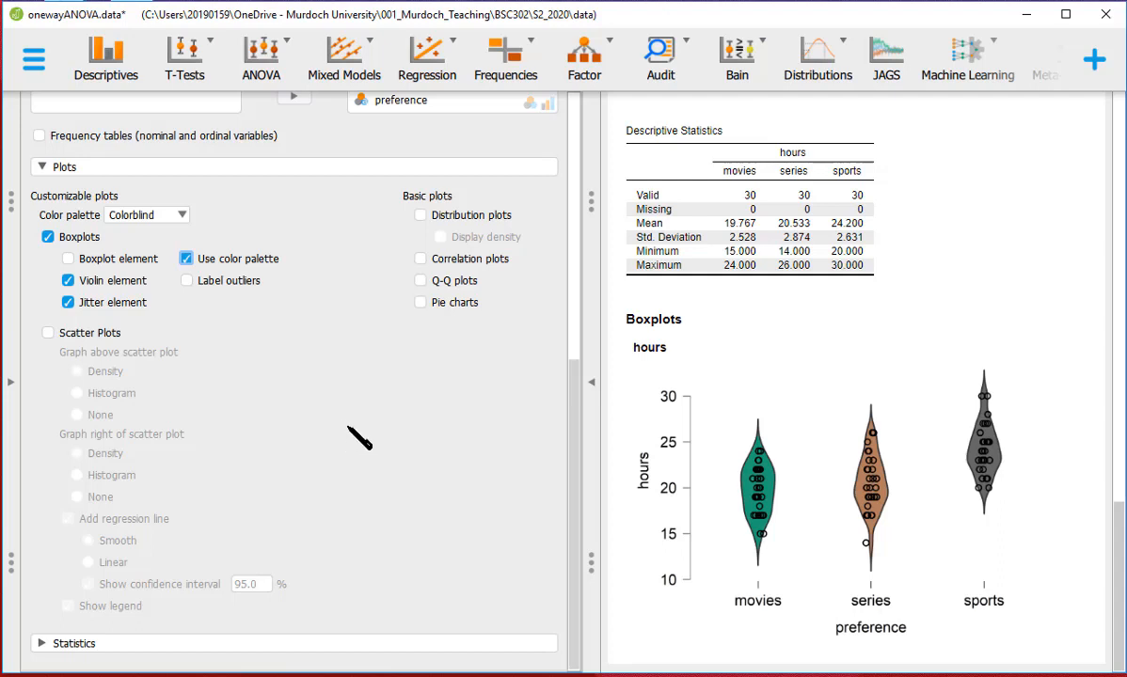
Step: Set up a Bayesian ANOVA with hours as the dependent variable and preference as the fixed factor
left_click(276, 53)
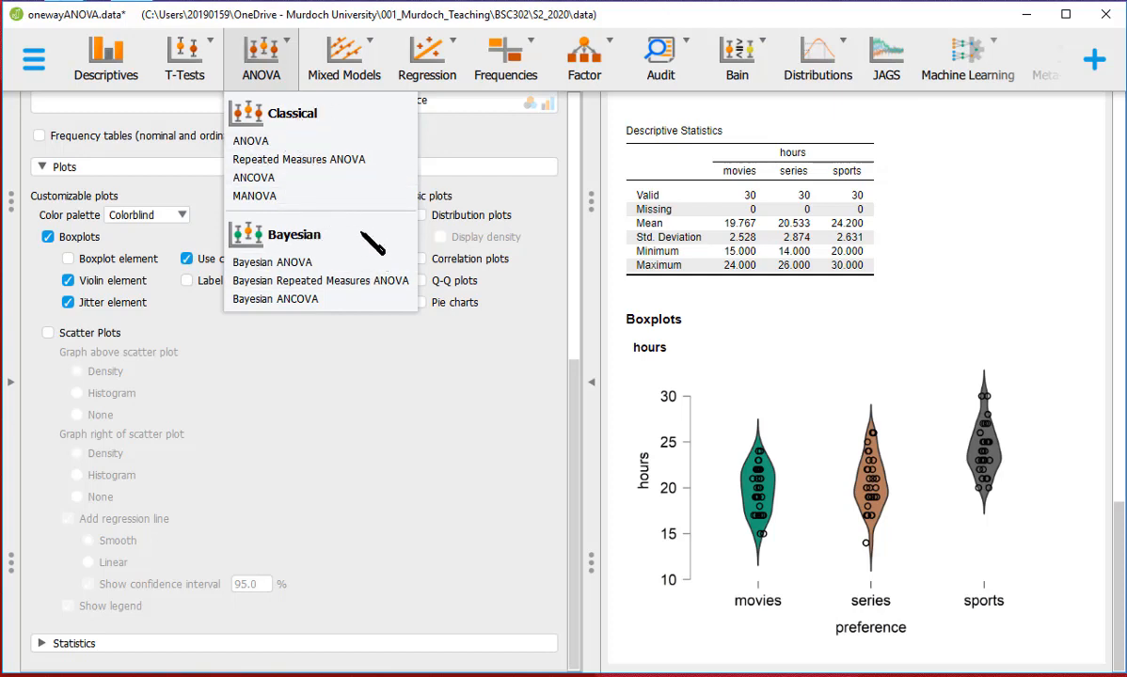
left_click(317, 263)
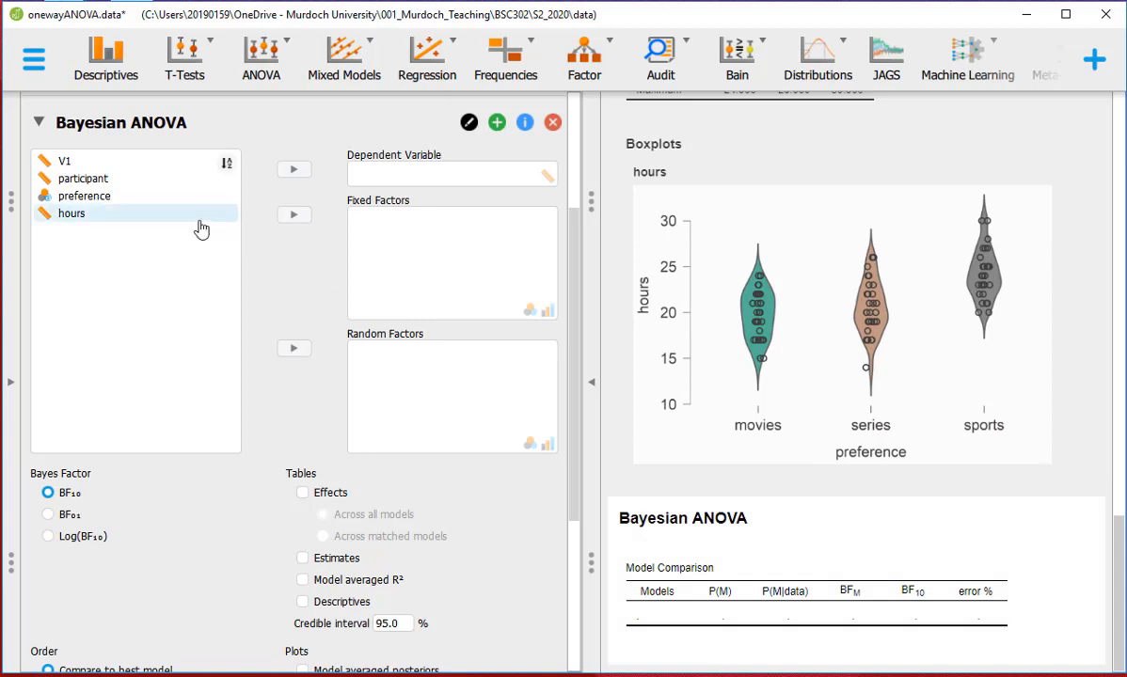
left_click(161, 212)
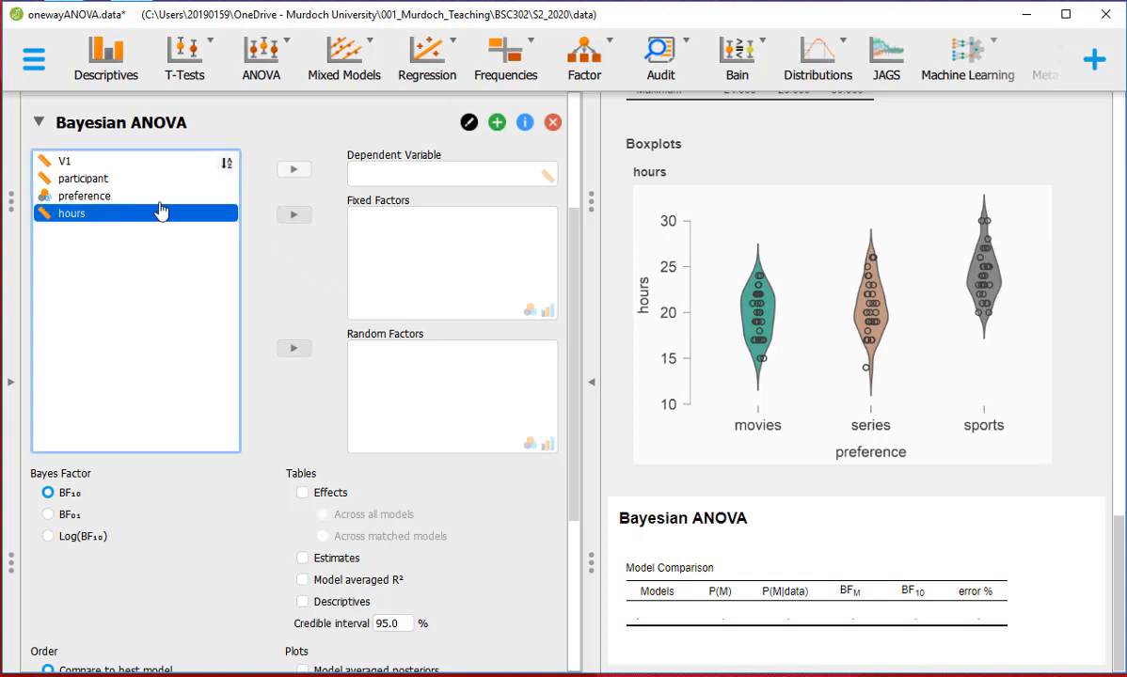
left_click(291, 169)
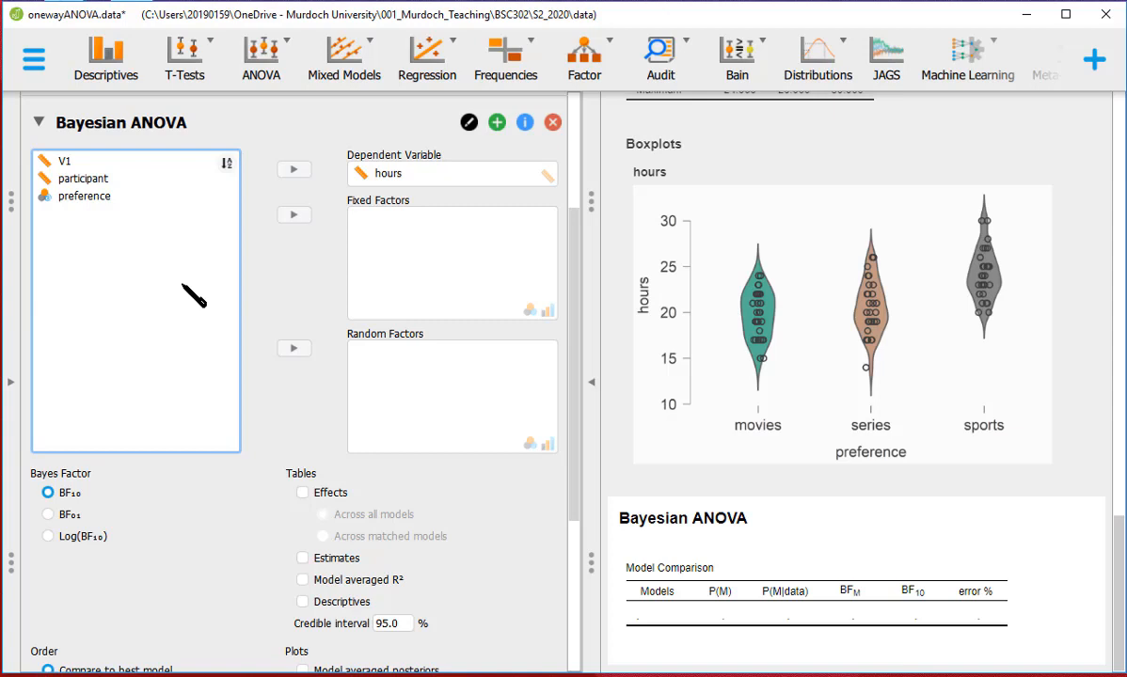
left_click(70, 196)
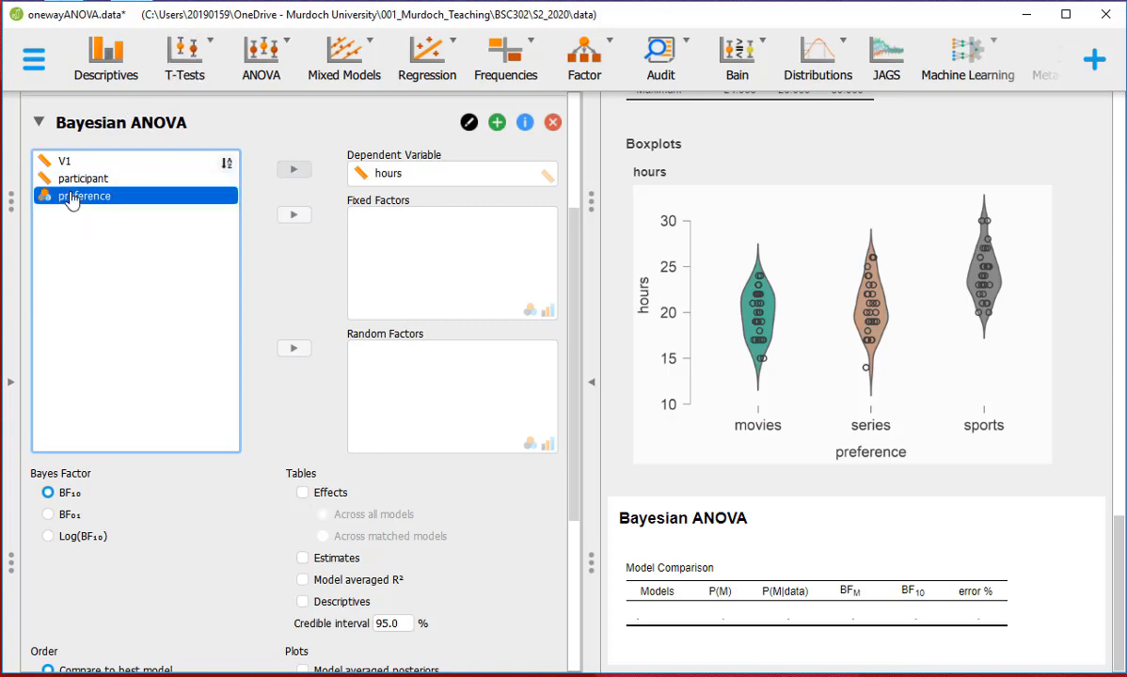
left_click(292, 215)
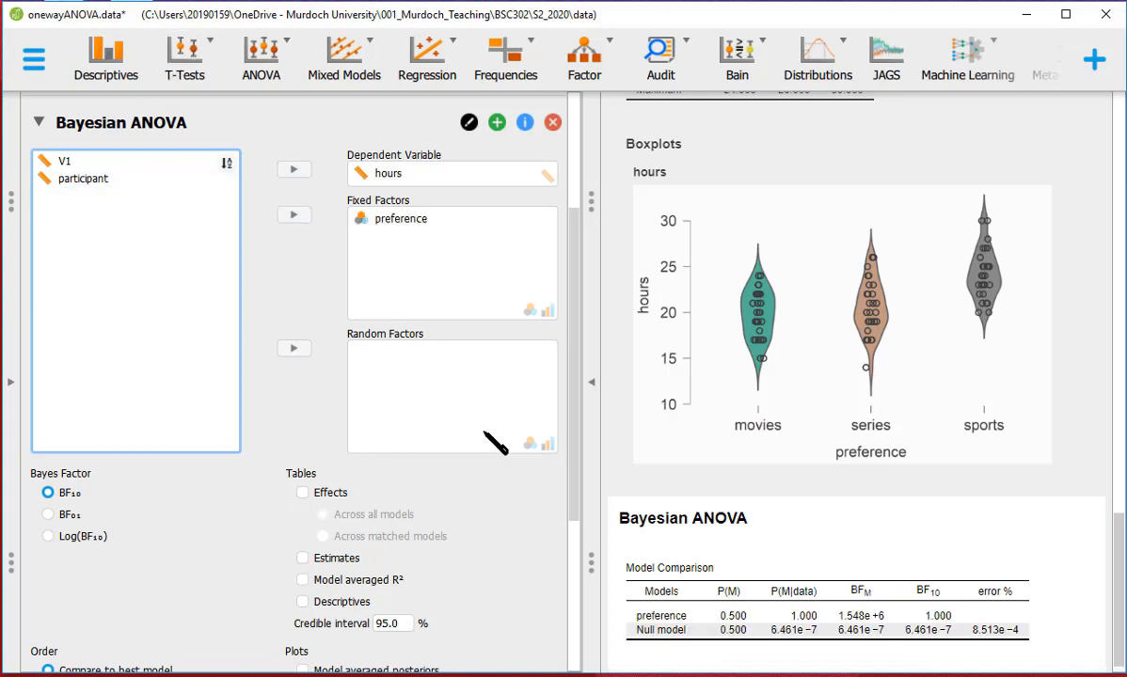
Step: Order the Bayesian ANOVA comparison against the null model and add the Effects table across all models
scroll(273, 395, "down", 2)
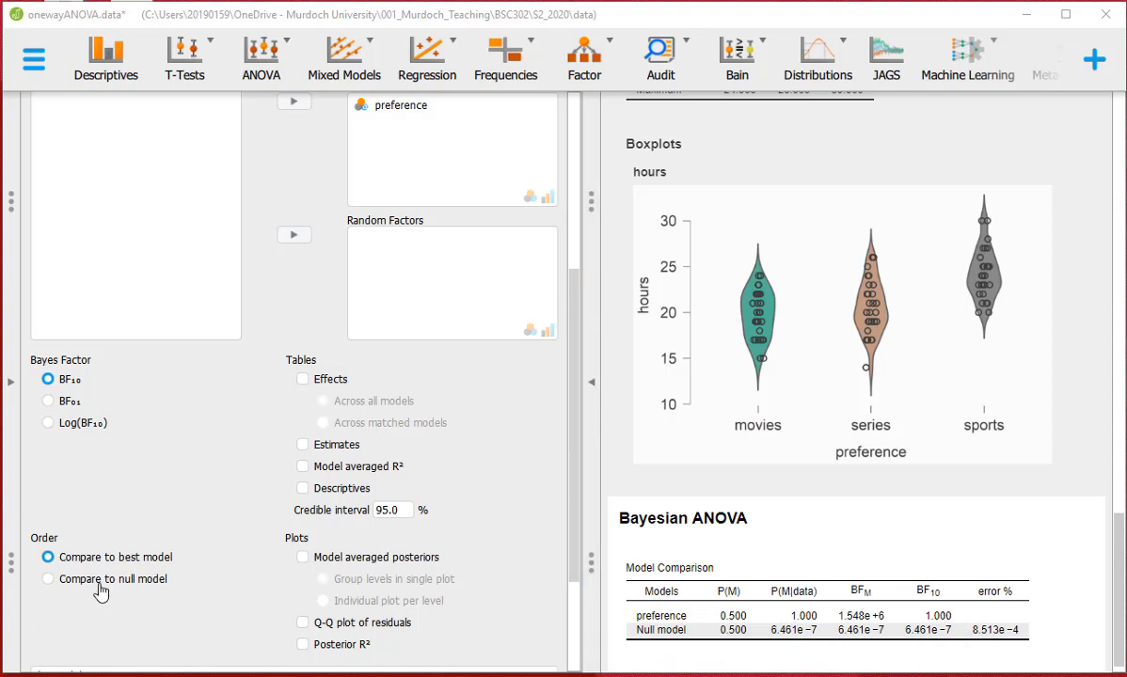
left_click(48, 581)
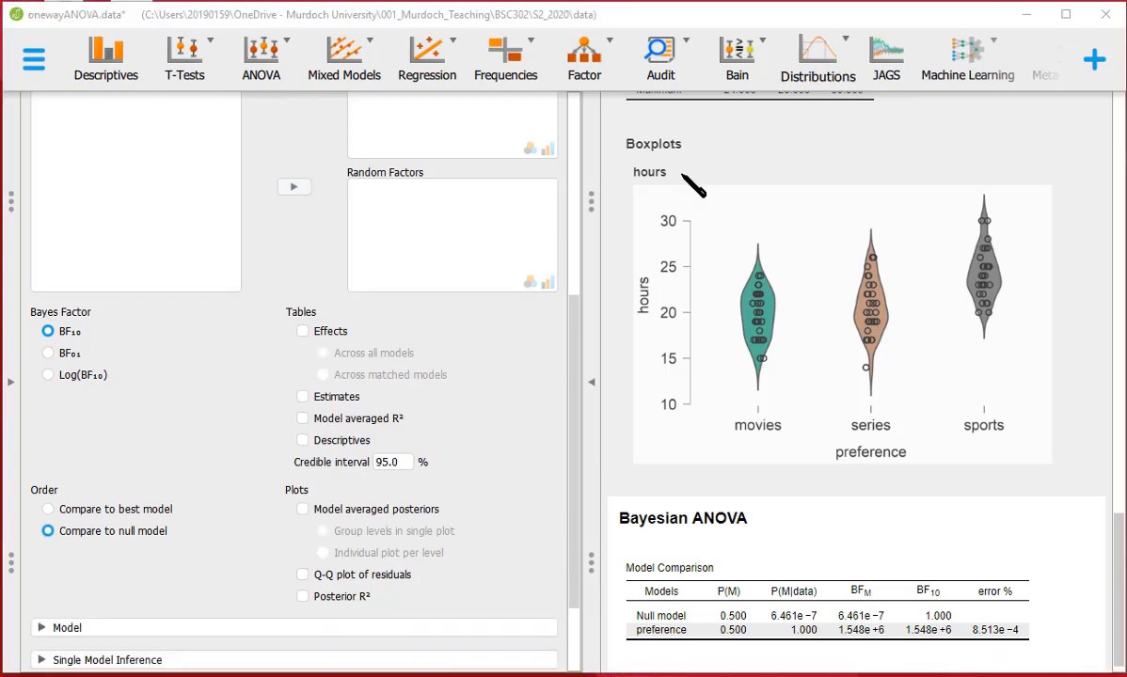
left_click(302, 332)
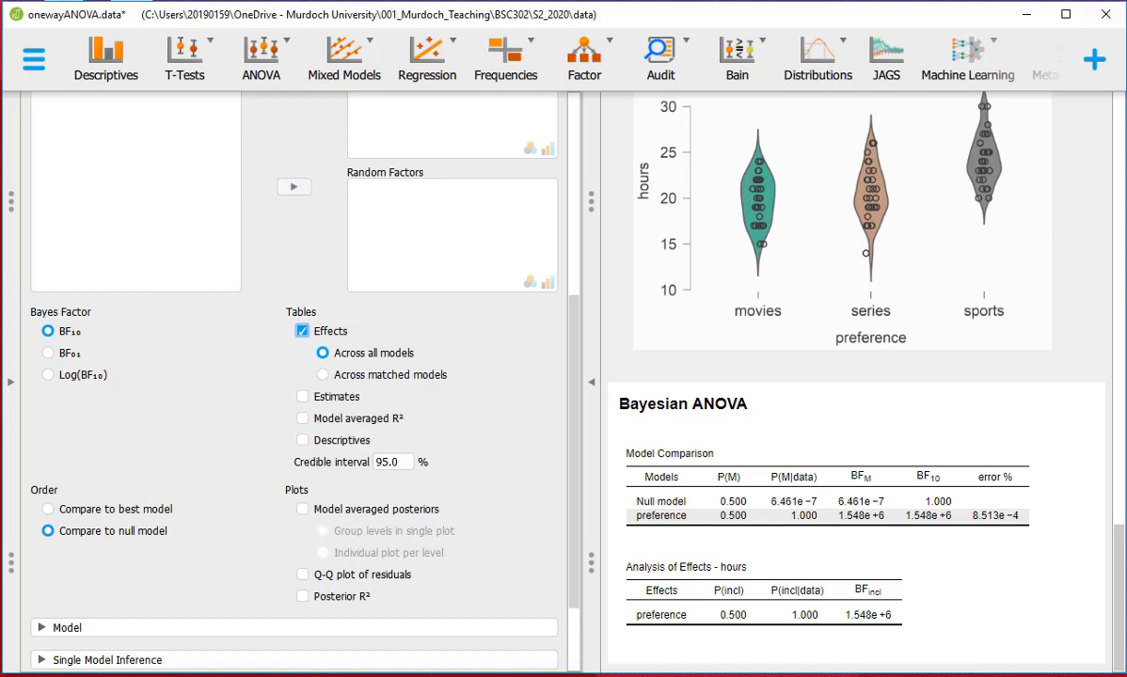
Step: Add the Estimates and Descriptives tables and plot the model averaged posteriors with group levels in a single plot
left_click(302, 396)
scroll(824, 456, "down", 3)
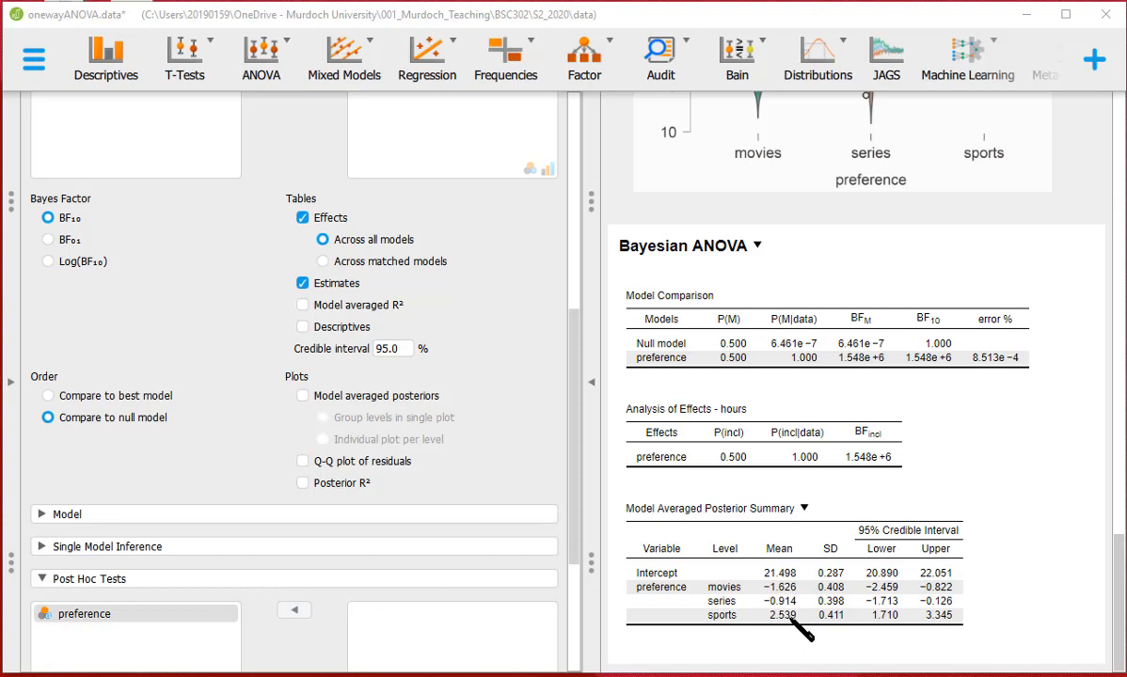
left_click(319, 327)
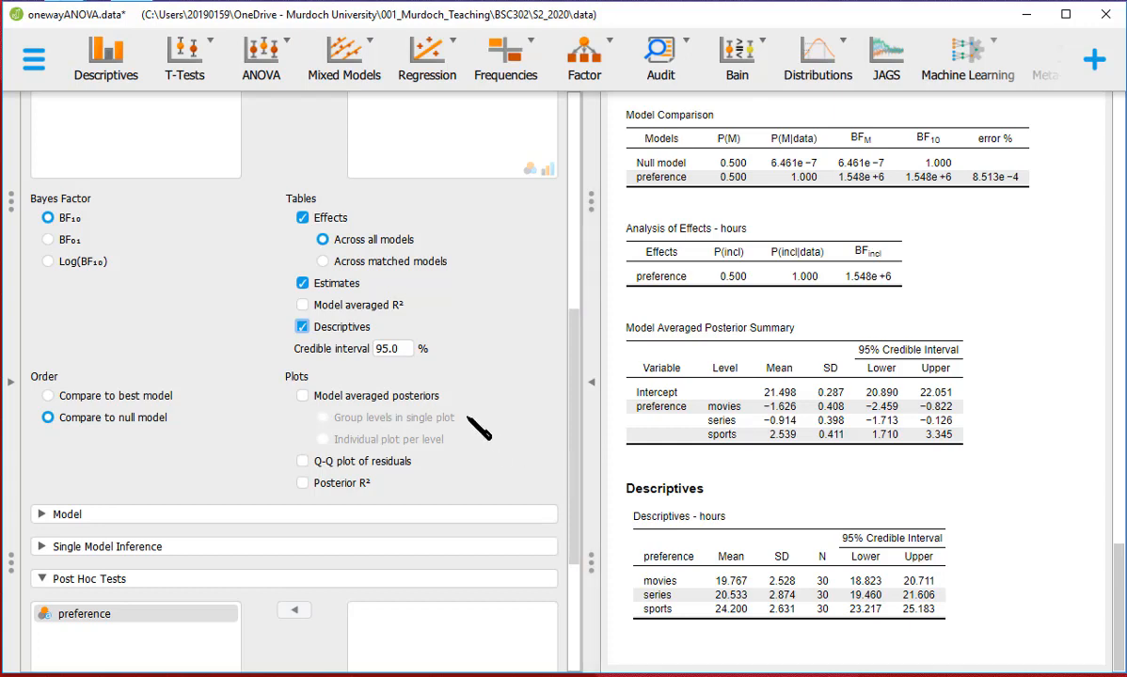
left_click(301, 395)
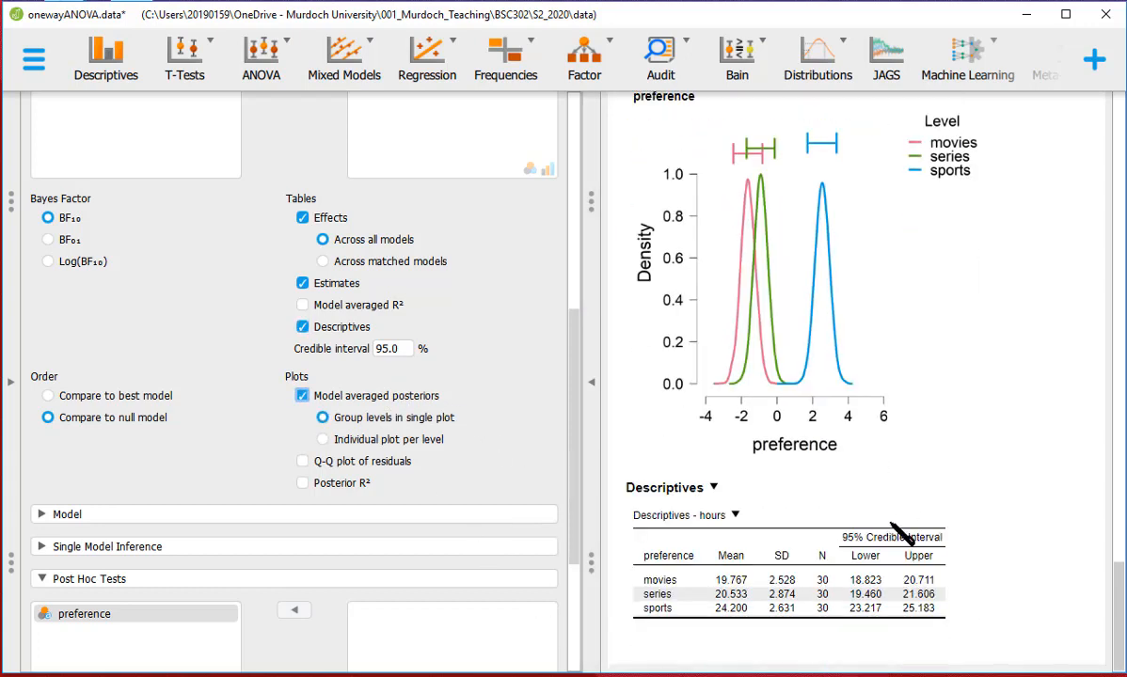
Step: Add post hoc tests for the preference factor to the Bayesian ANOVA and bring the comparisons table into view
scroll(847, 494, "up", 1)
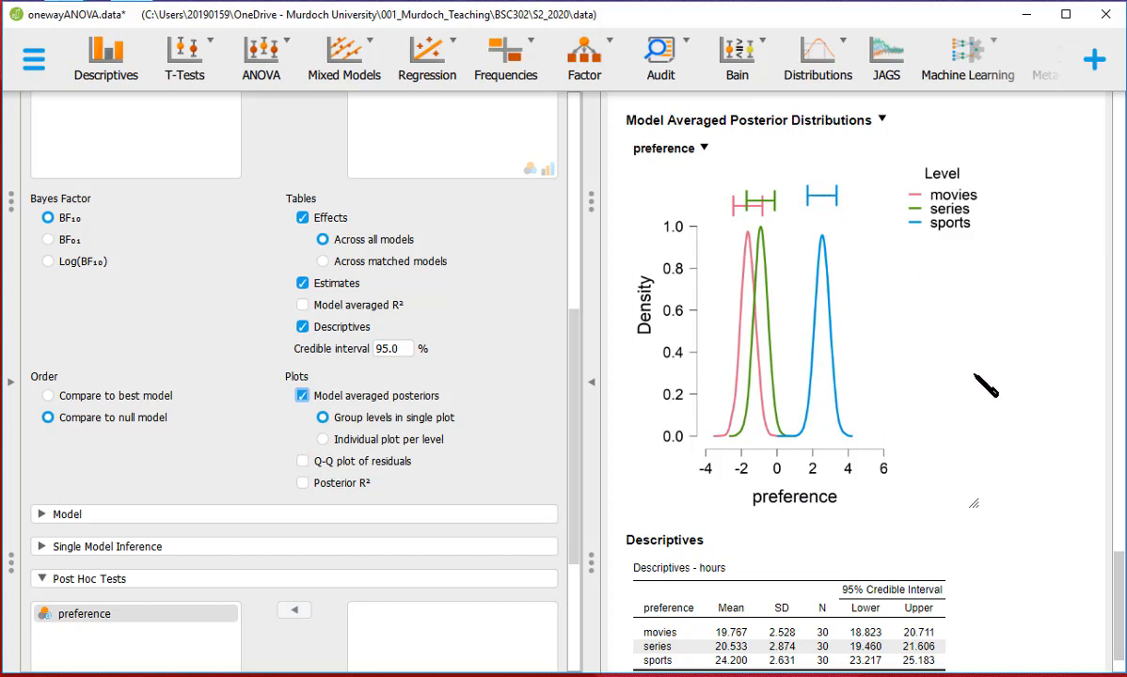
scroll(908, 381, "down", 1)
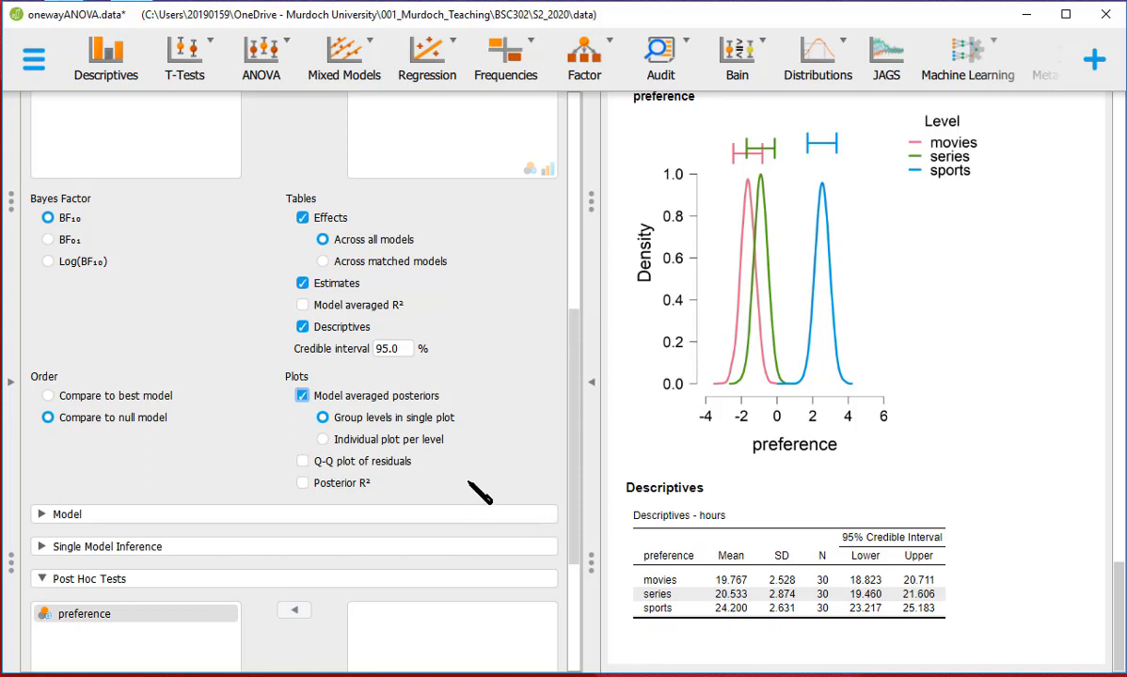
scroll(480, 494, "down", 3)
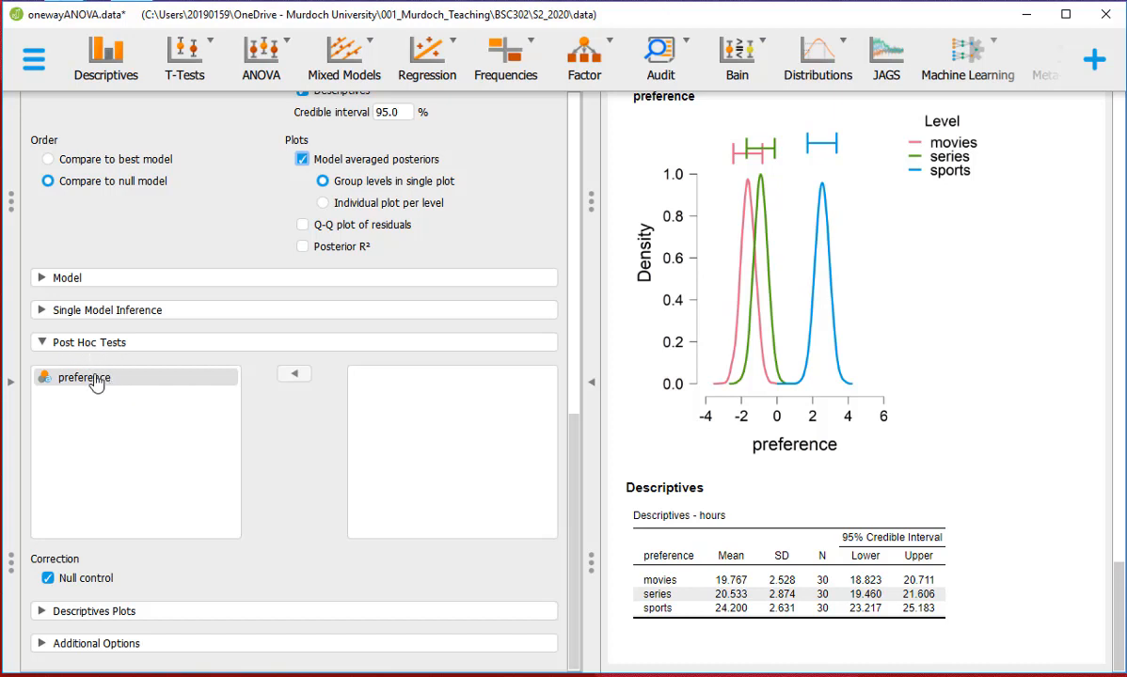
left_click(158, 378)
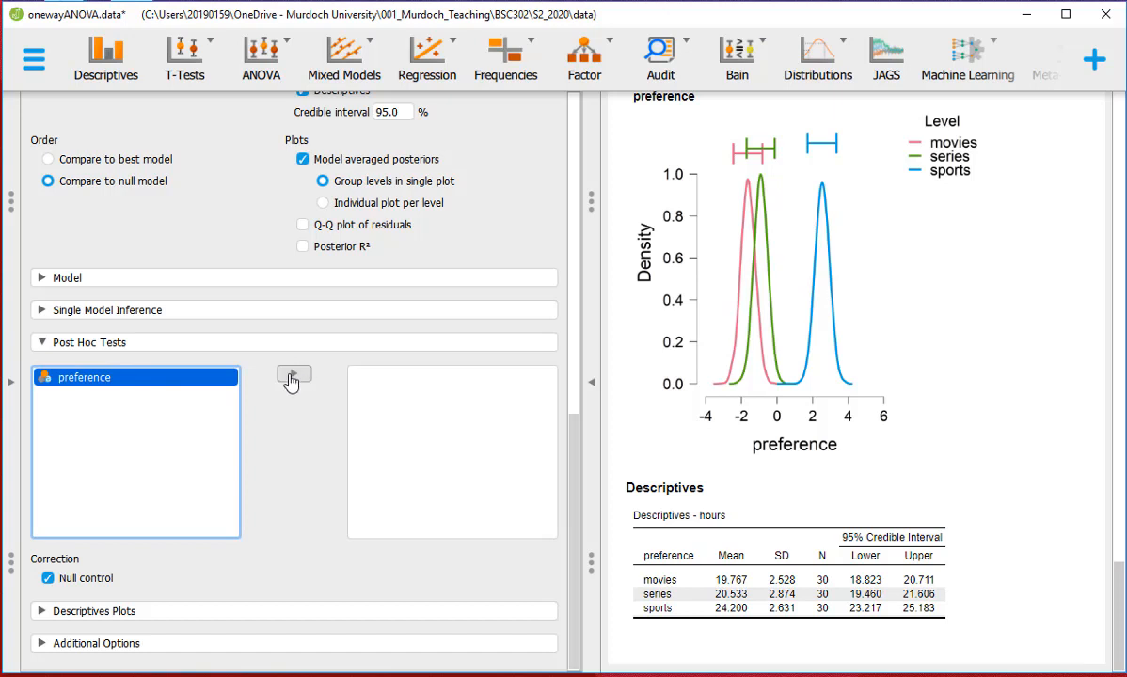
left_click(294, 373)
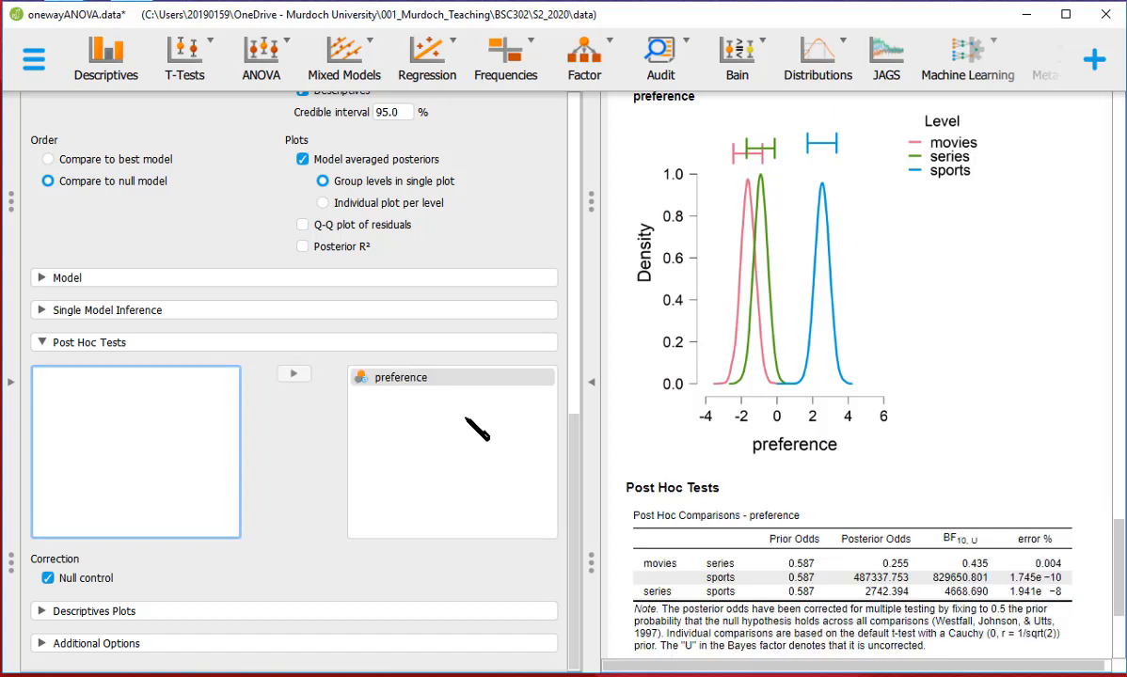
scroll(879, 475, "down", 1)
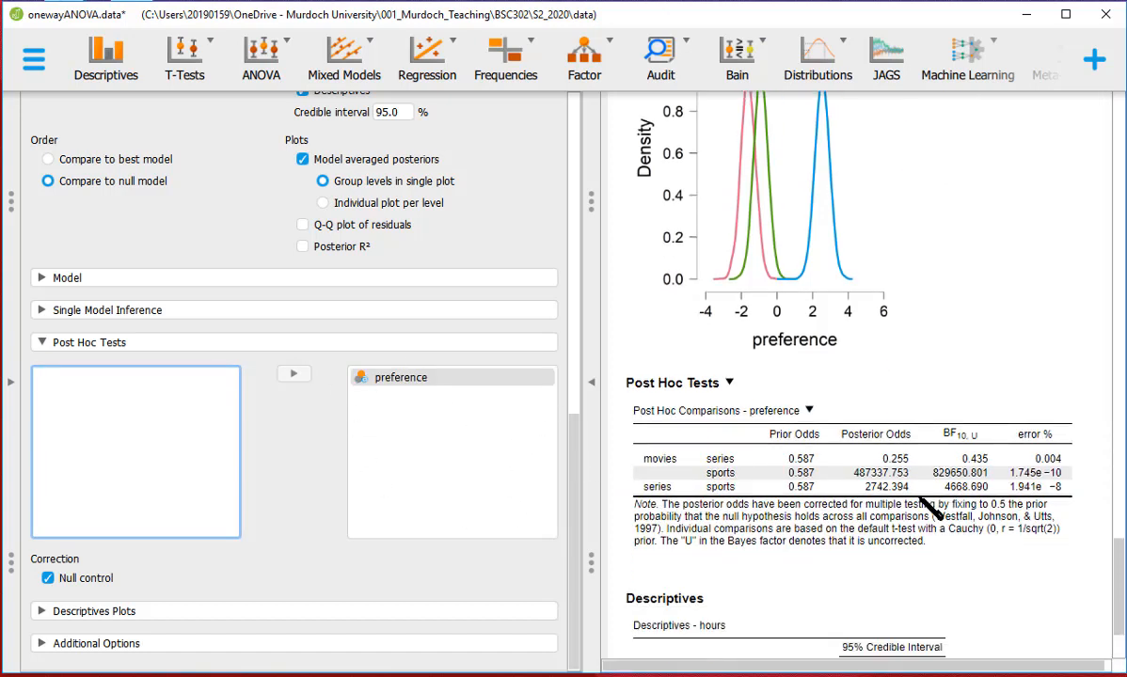